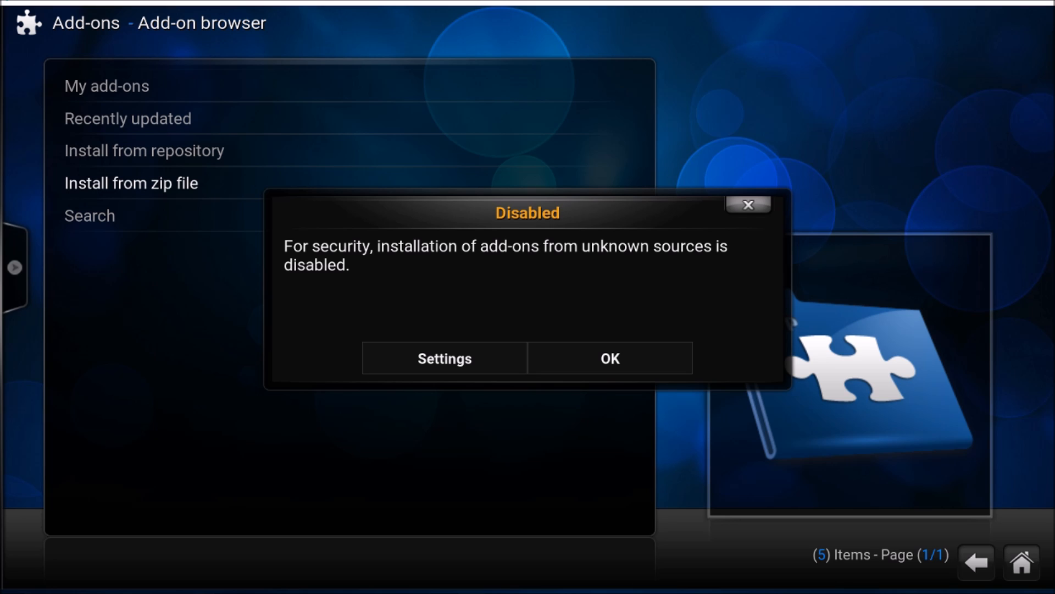
- From the Disabled notice, go to the add-on security settings
{"action": "left_click", "coordinate": [450, 363]}
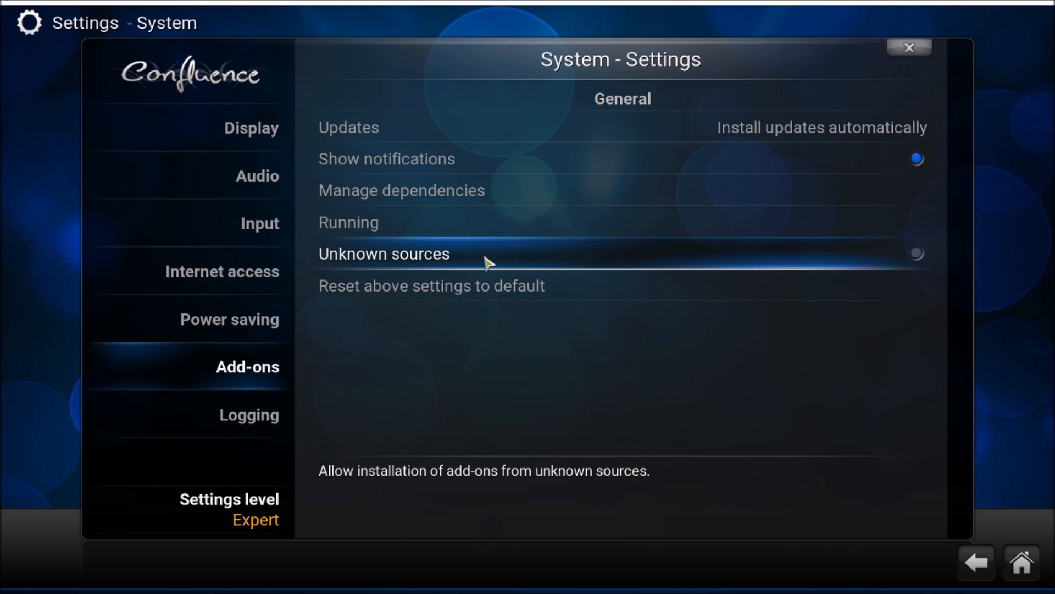
- Switch Unknown sources on and accept the security warning with Yes
{"action": "left_click", "coordinate": [925, 262]}
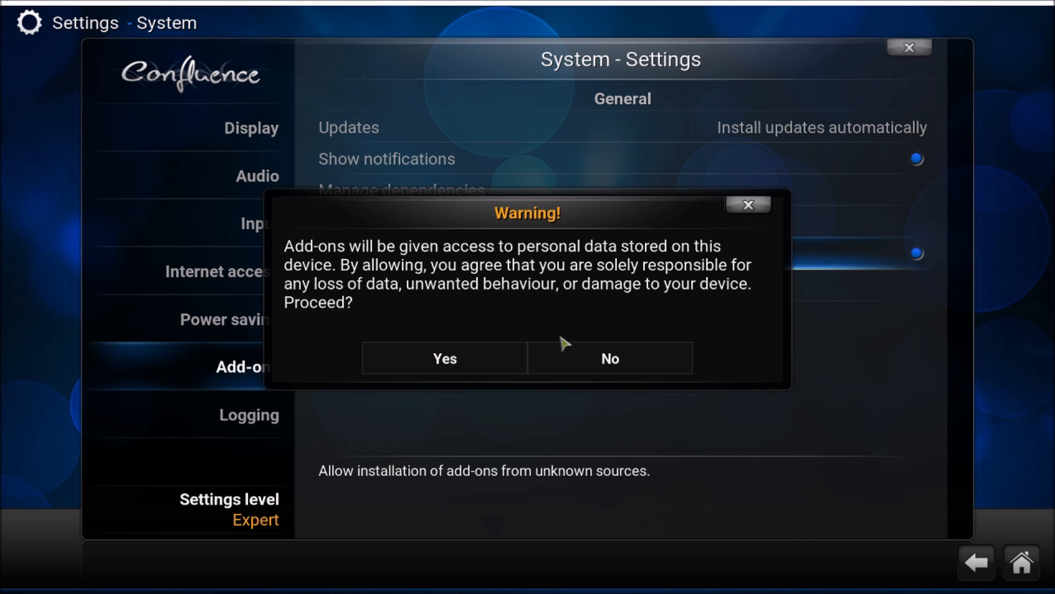
{"action": "left_click", "coordinate": [449, 361]}
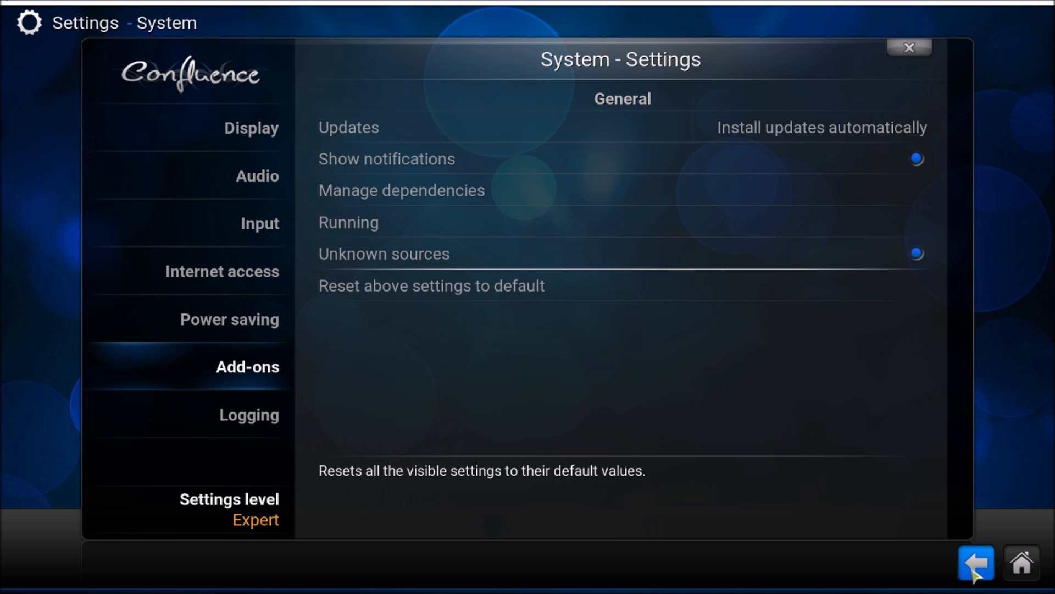
- Leave System settings and return to the settings overview in the Estuary skin
{"action": "left_click", "coordinate": [978, 565]}
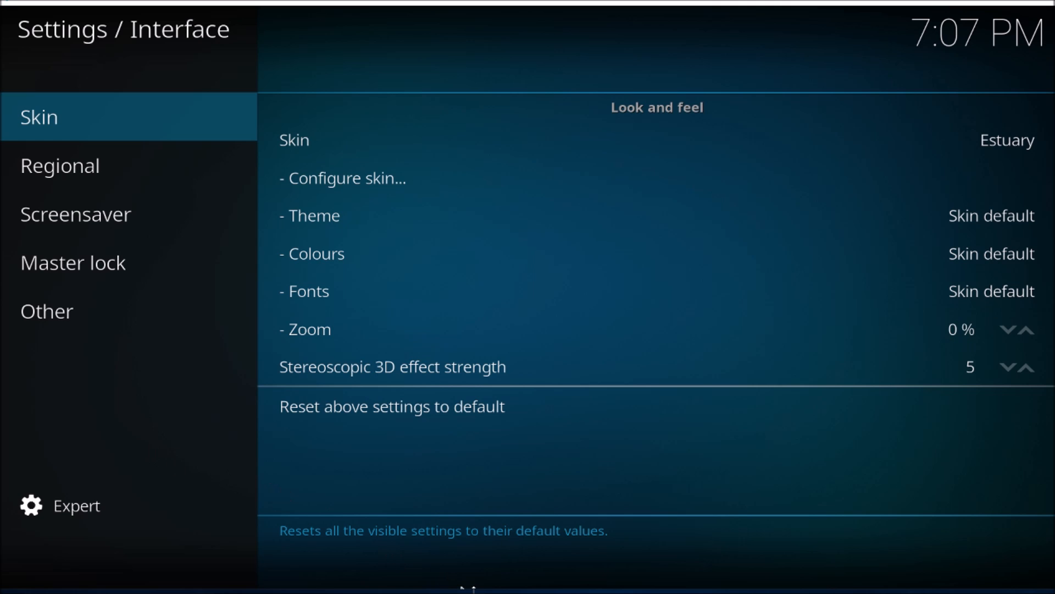
{"action": "left_click", "coordinate": [12, 33]}
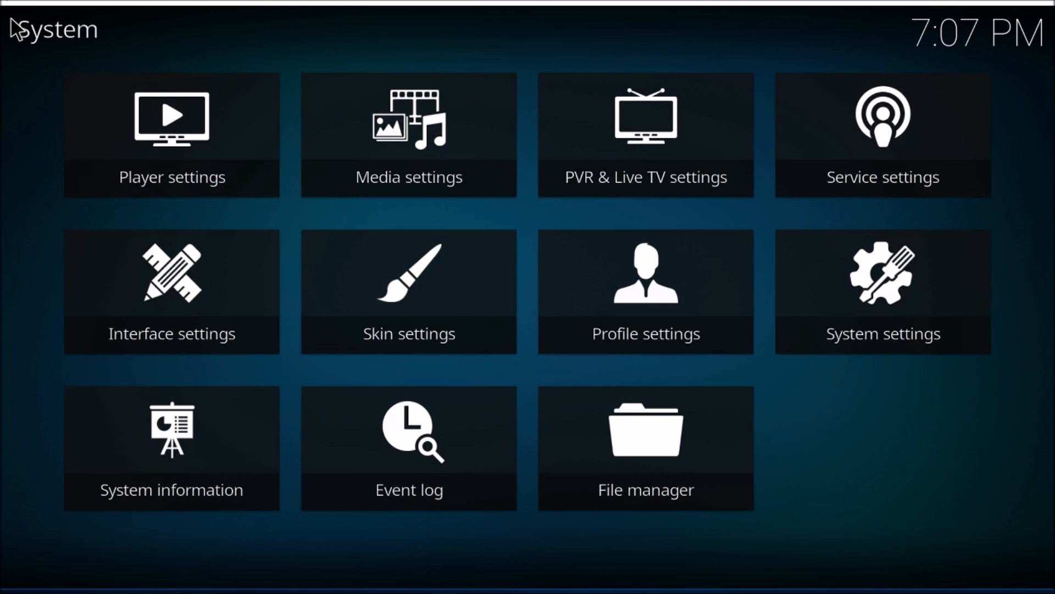
- From Home, go through the gear icon into System settings to reach Add-ons
{"action": "left_click", "coordinate": [15, 30]}
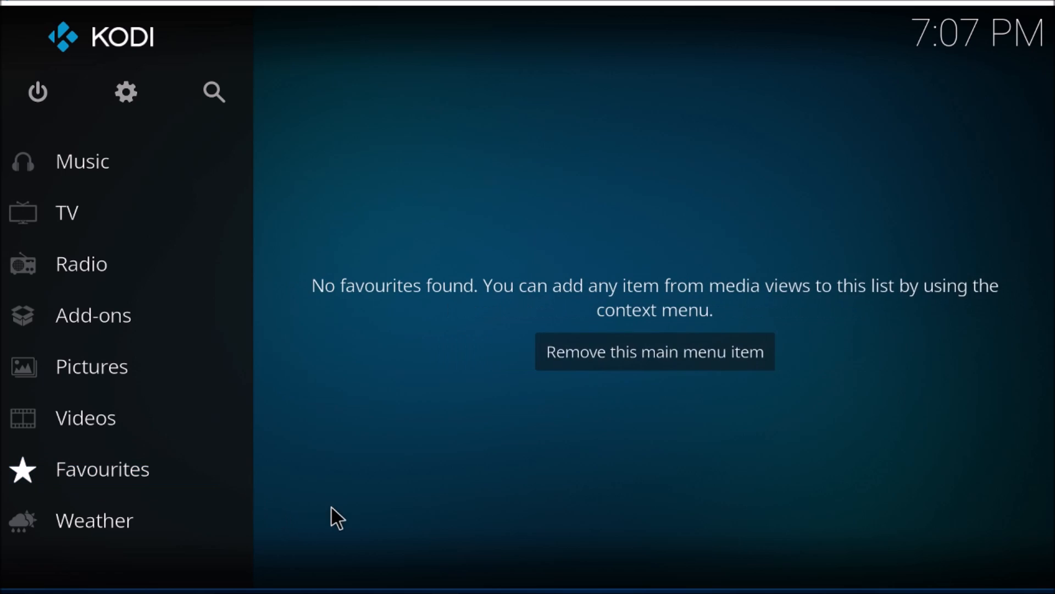
{"action": "left_click", "coordinate": [125, 91]}
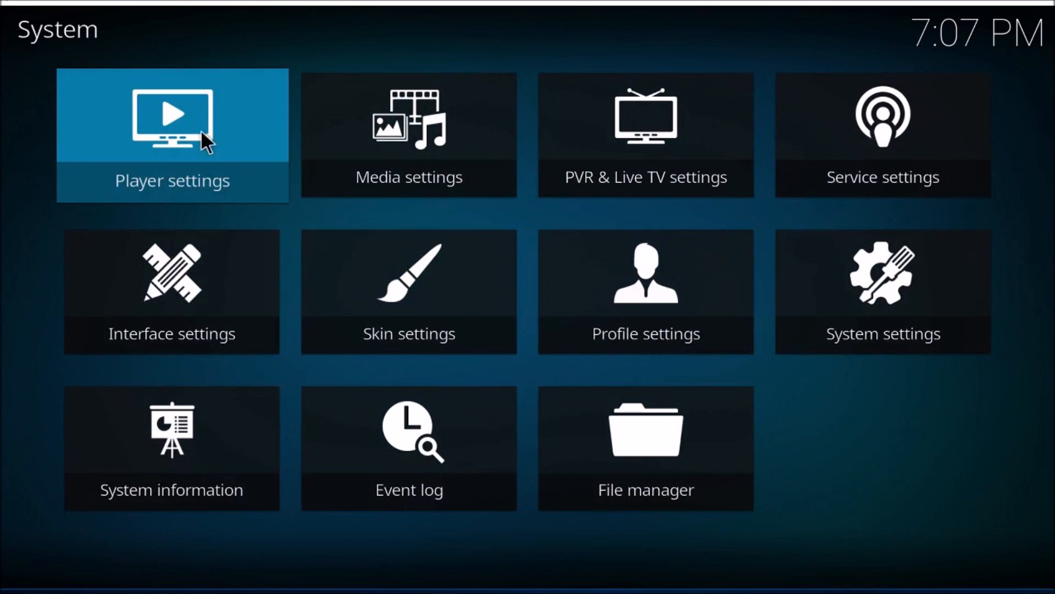
{"action": "left_click", "coordinate": [882, 298]}
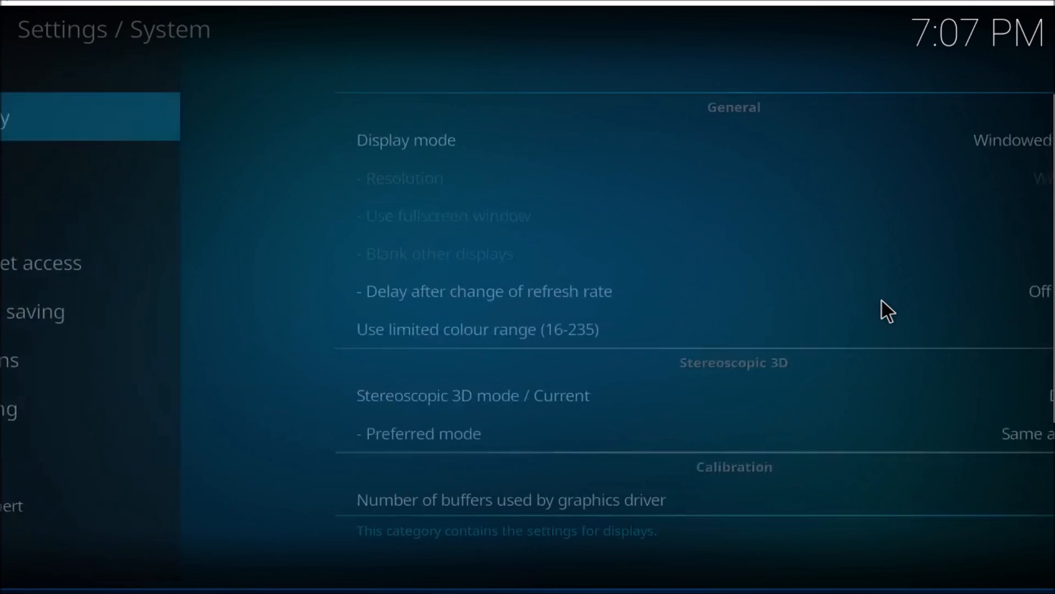